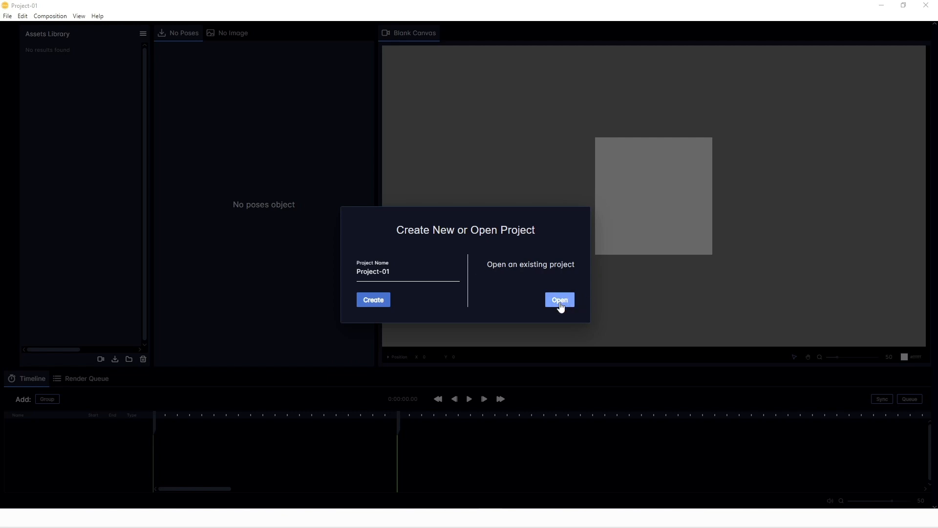
Open the existing Demo project from the UNOMI Project Files folder.
left_click(560, 300)
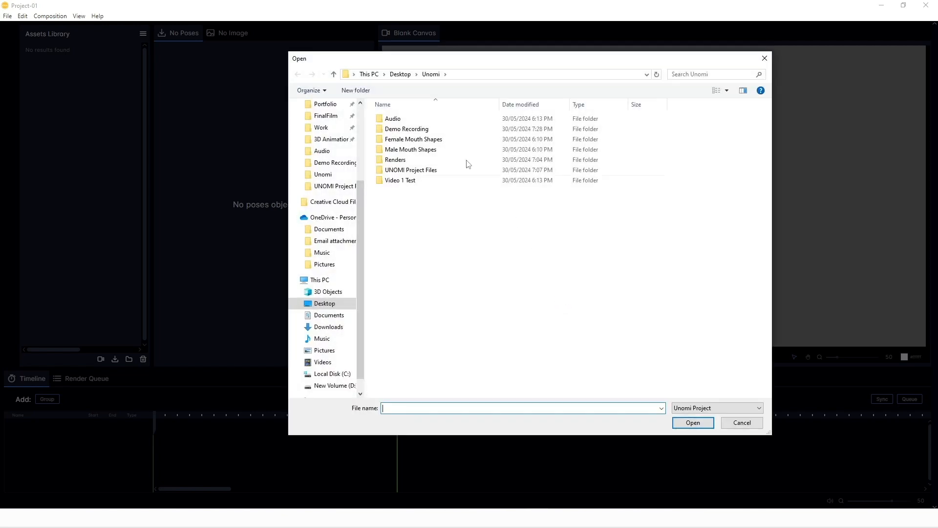
double_click(396, 169)
left_click(392, 119)
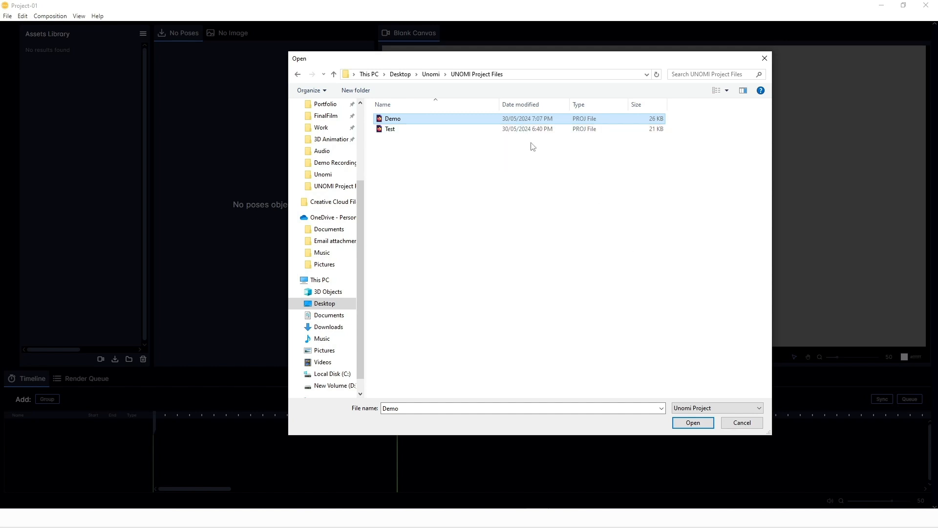
left_click(691, 423)
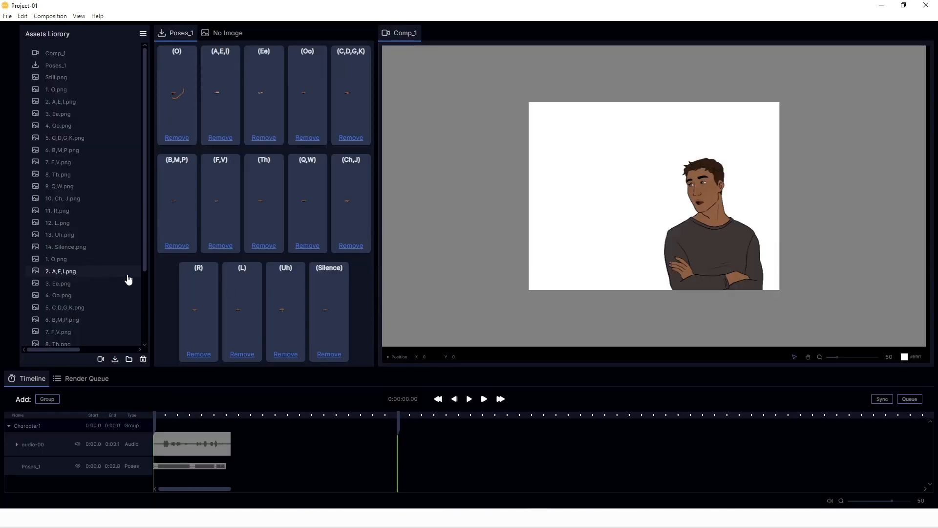
Import the Still2 image from the Unomi folder into the assets library.
scroll(124, 244, "down", 3)
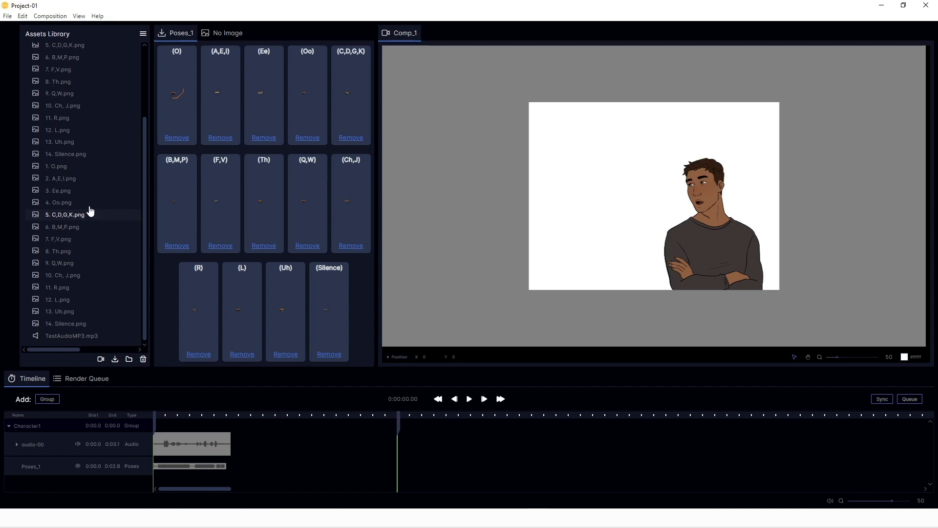
left_click(8, 16)
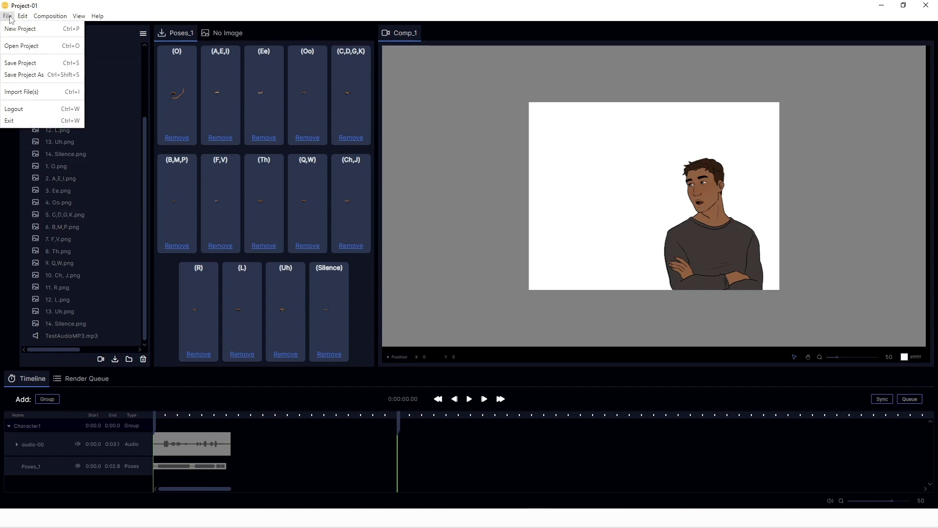
left_click(20, 93)
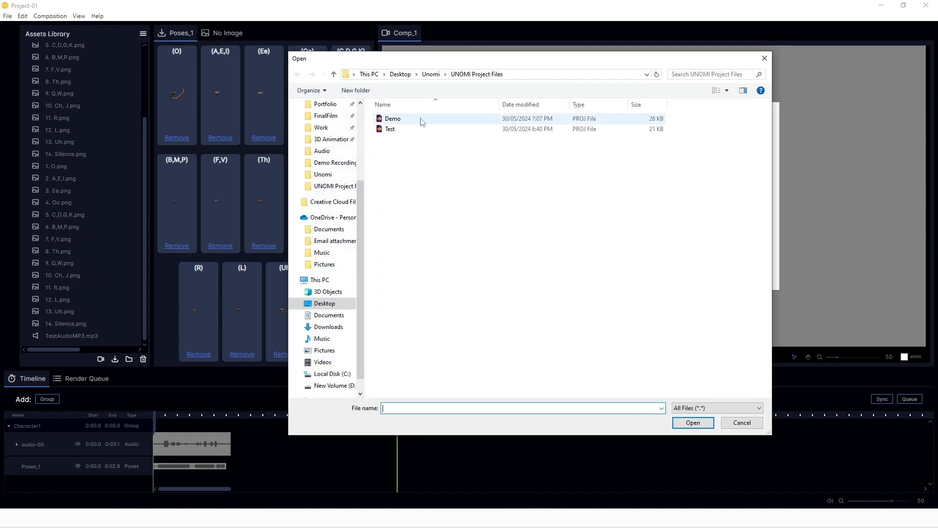
left_click(435, 74)
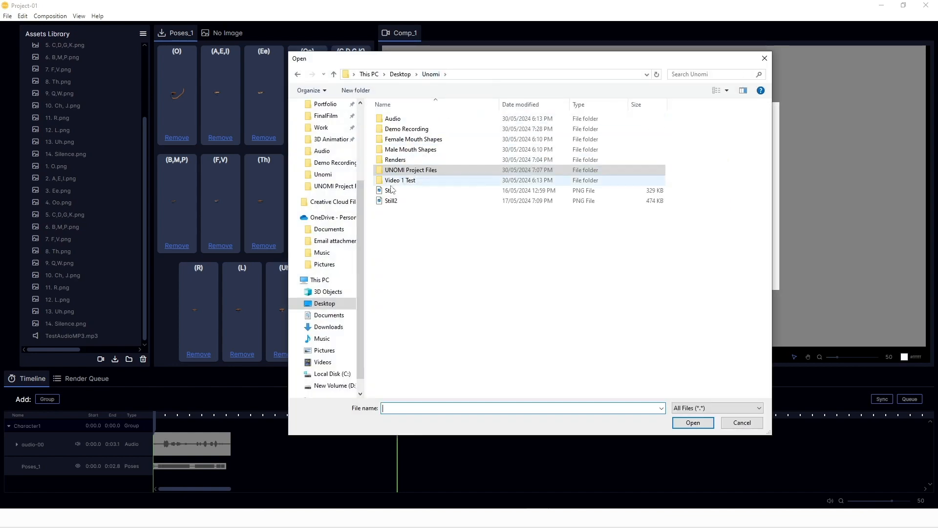
left_click(403, 200)
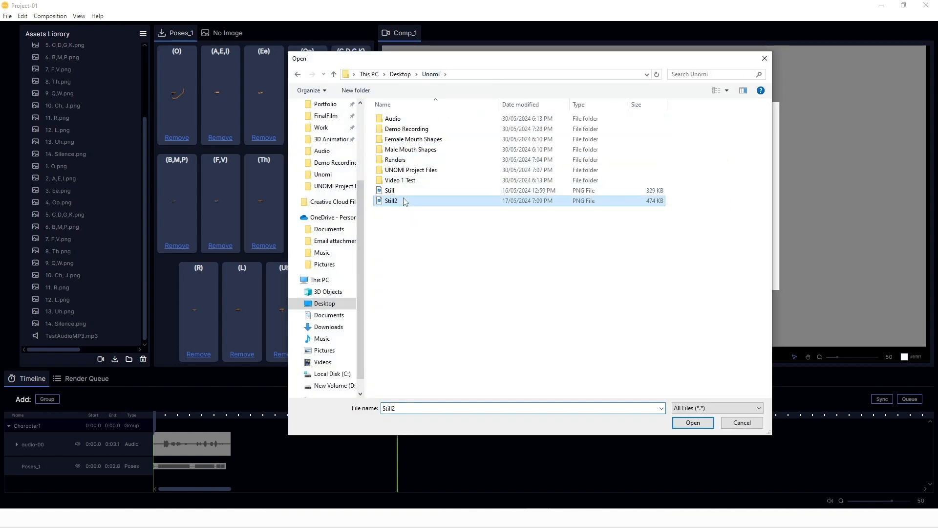
left_click(693, 422)
scroll(119, 272, "down", 1)
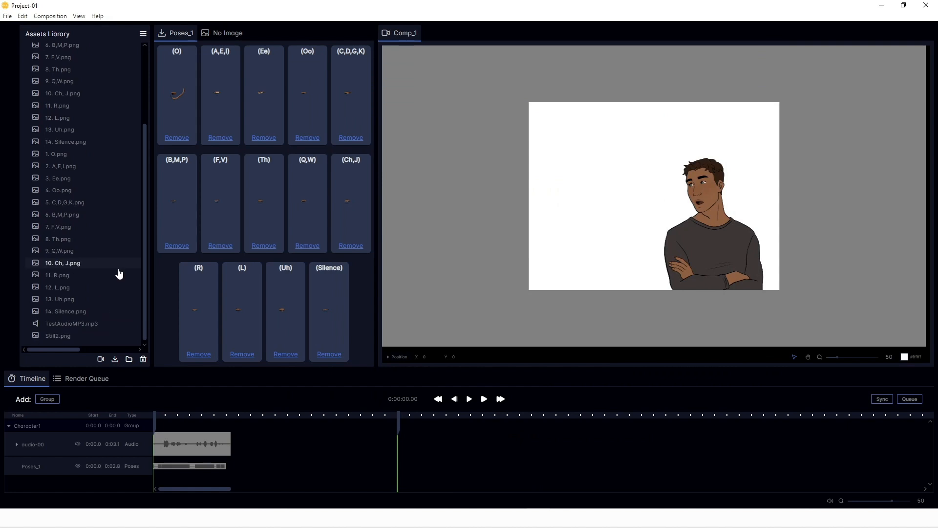
Preview Still2.png and place it on the Comp_1 canvas beside the man.
left_click(63, 336)
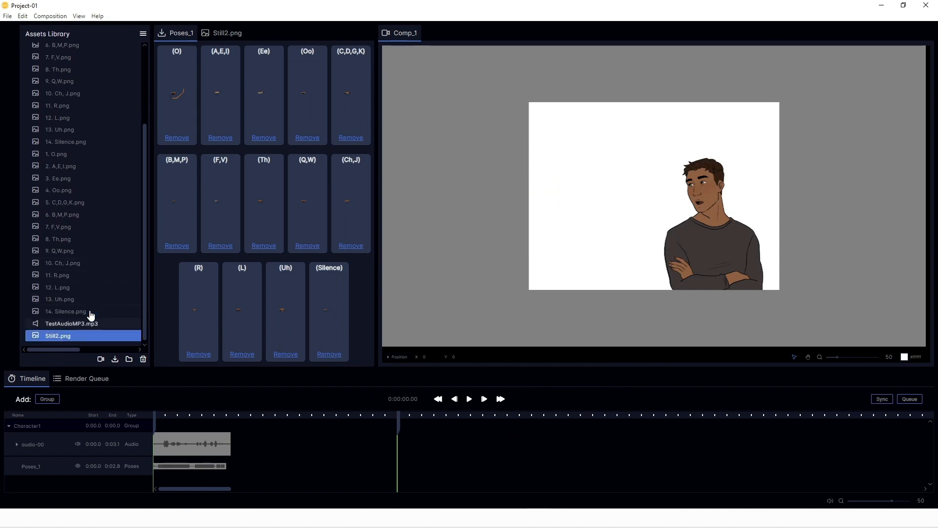
left_click(215, 33)
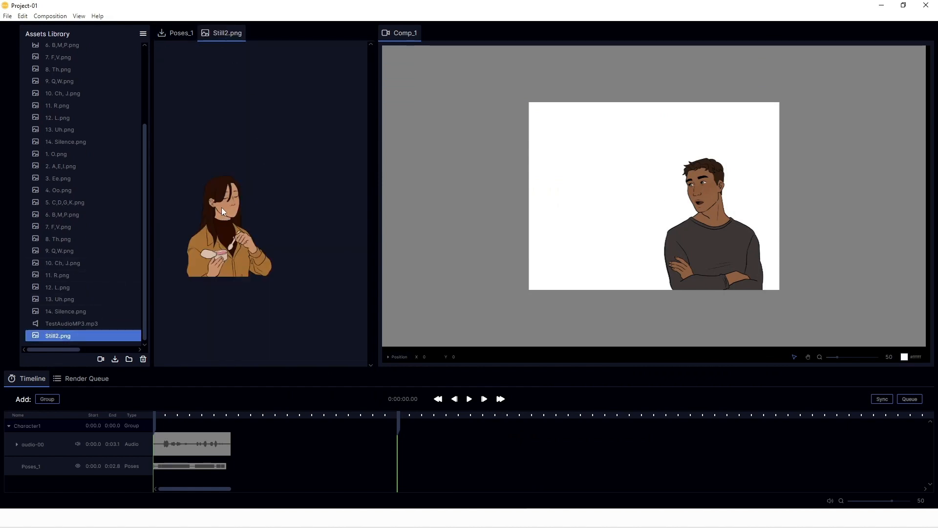
left_click_drag(88, 339, 537, 270)
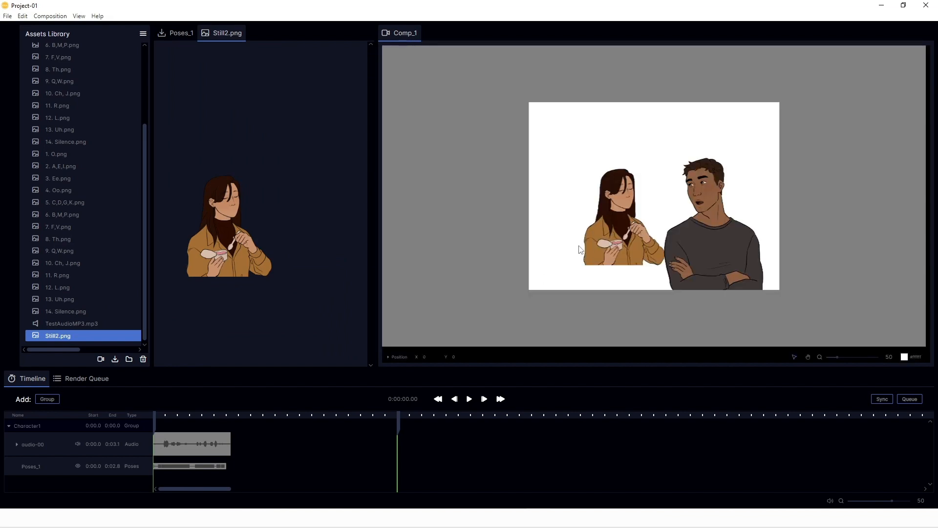
Enlarge the woman's image toward the canvas's lower-left corner, moving the man aside and back to the right of her.
scroll(113, 215, "up", 8)
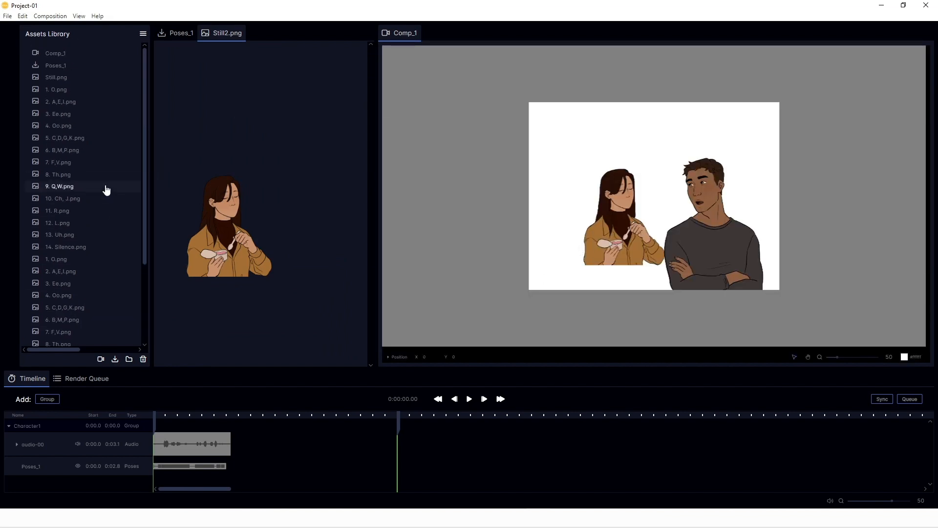
left_click_drag(641, 239, 799, 267)
left_click(622, 244)
left_click_drag(559, 264, 525, 289)
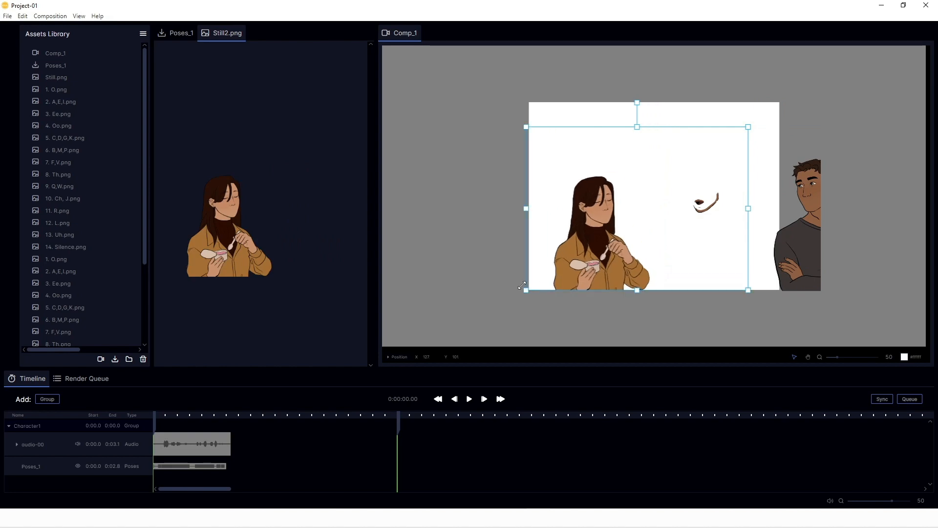
left_click_drag(800, 234, 689, 233)
left_click_drag(836, 357, 860, 357)
left_click_drag(797, 316, 799, 317)
scroll(799, 317, "down", 1)
left_click_drag(859, 357, 841, 357)
left_click(762, 86)
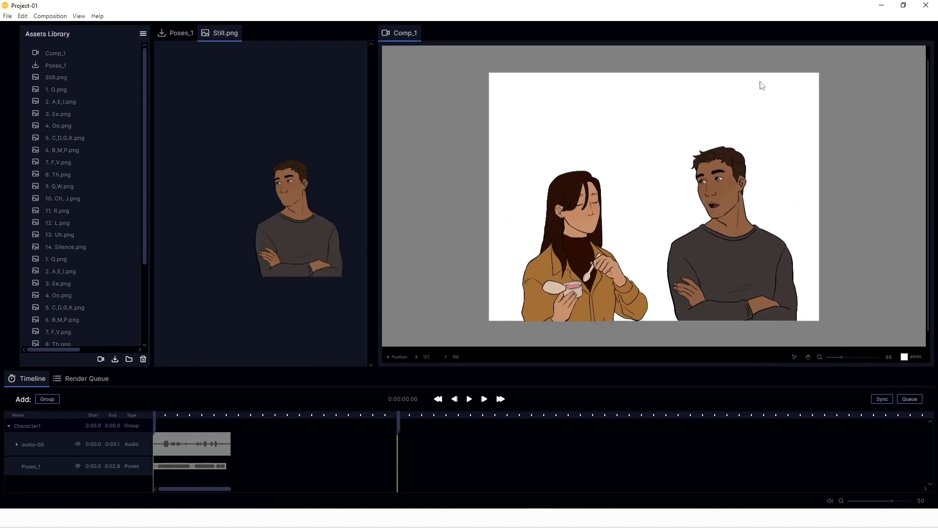
Create the second poses object, Poses_2, delete the extra Comp_2 composition, and open the empty Poses_2 slots.
left_click(174, 35)
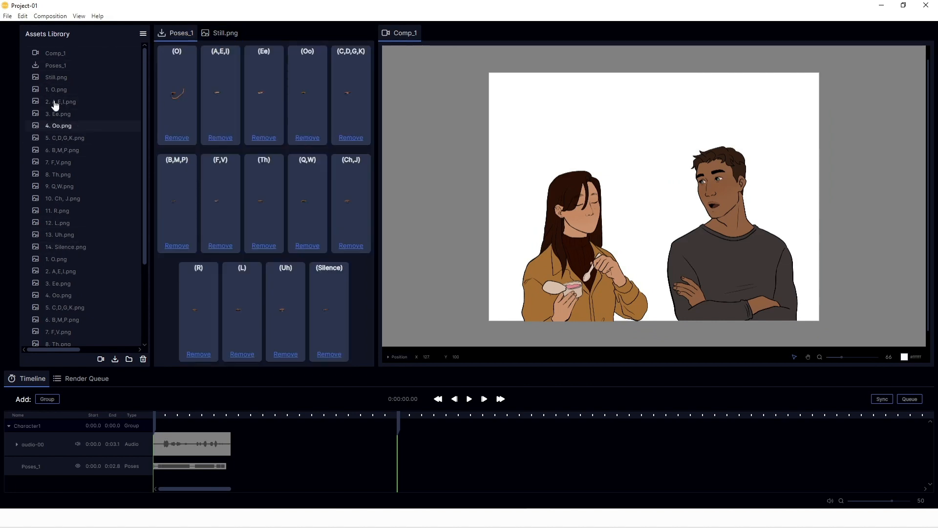
scroll(132, 276, "down", 2)
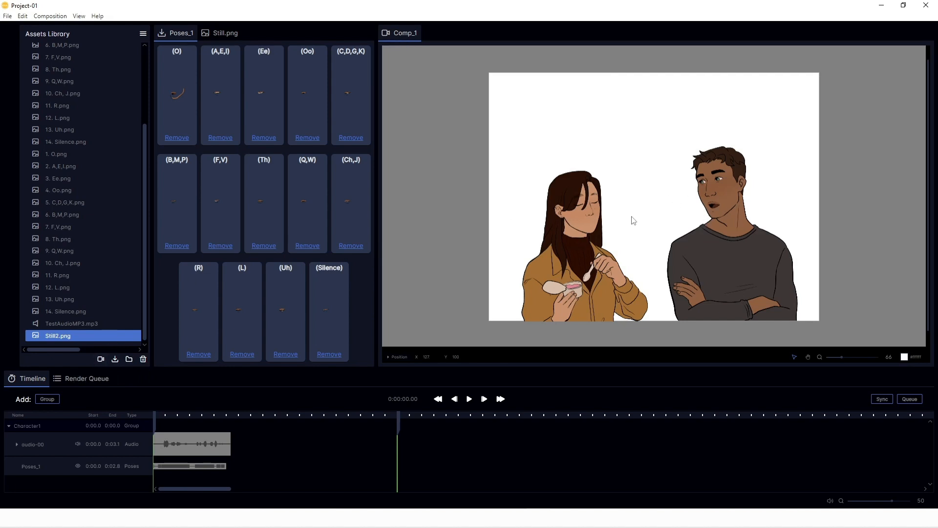
left_click(115, 360)
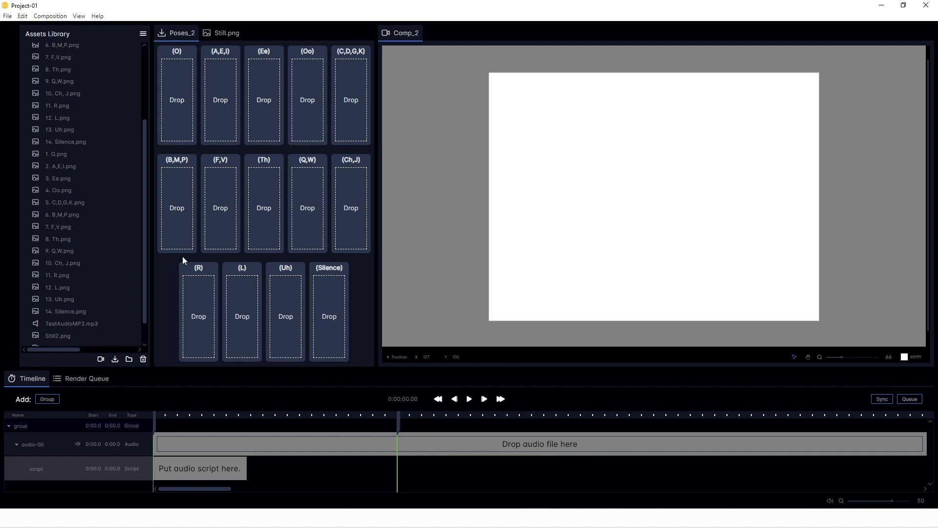
left_click(80, 324)
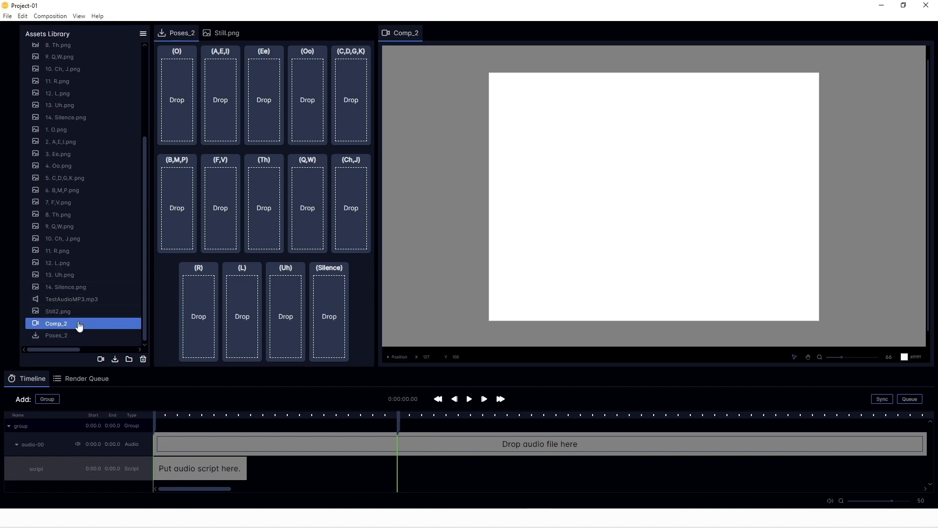
left_click(143, 359)
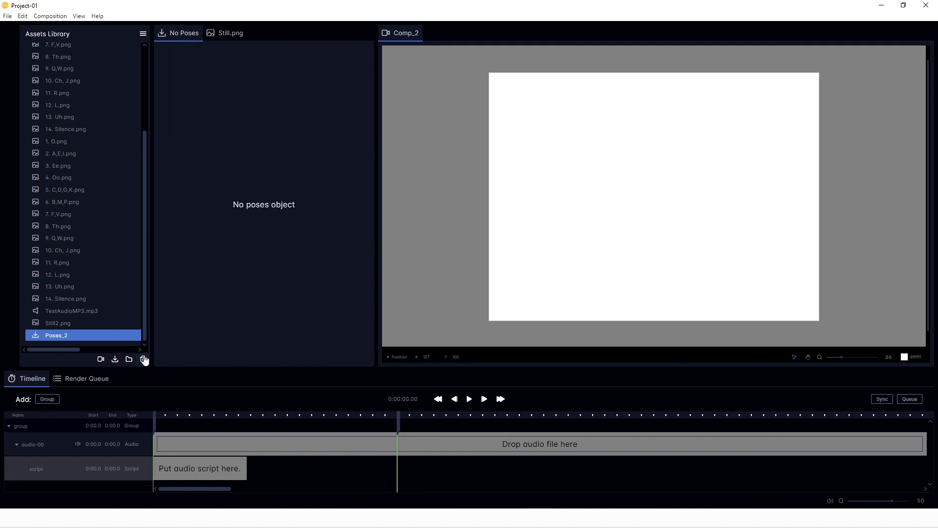
left_click(90, 335)
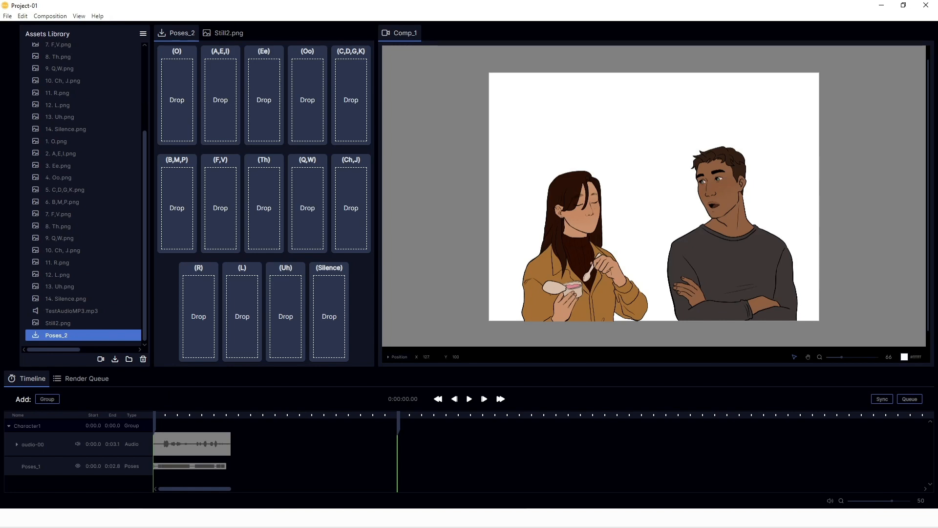
Fill the Poses_2 slots with mouth images 1 to 14 from the Numbered > No folder of Female Mouth Shapes.
left_click(195, 518)
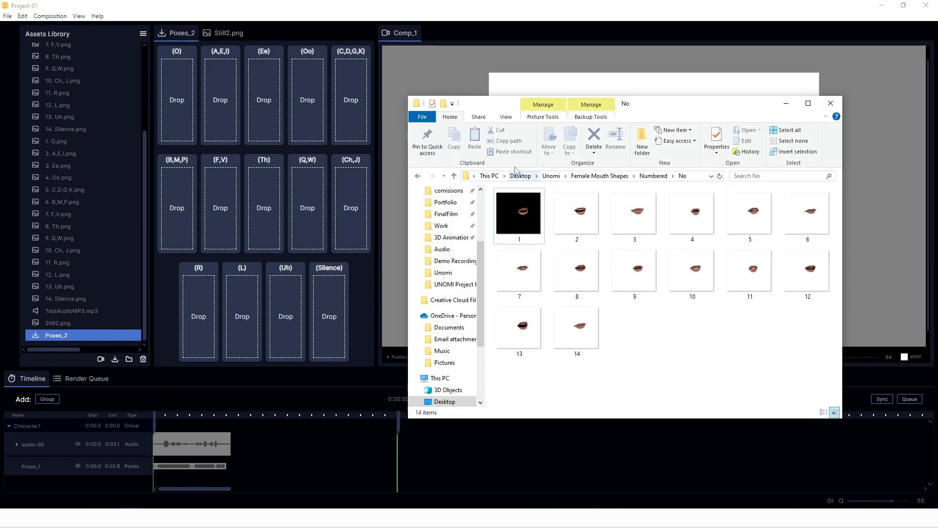
left_click_drag(625, 106, 639, 73)
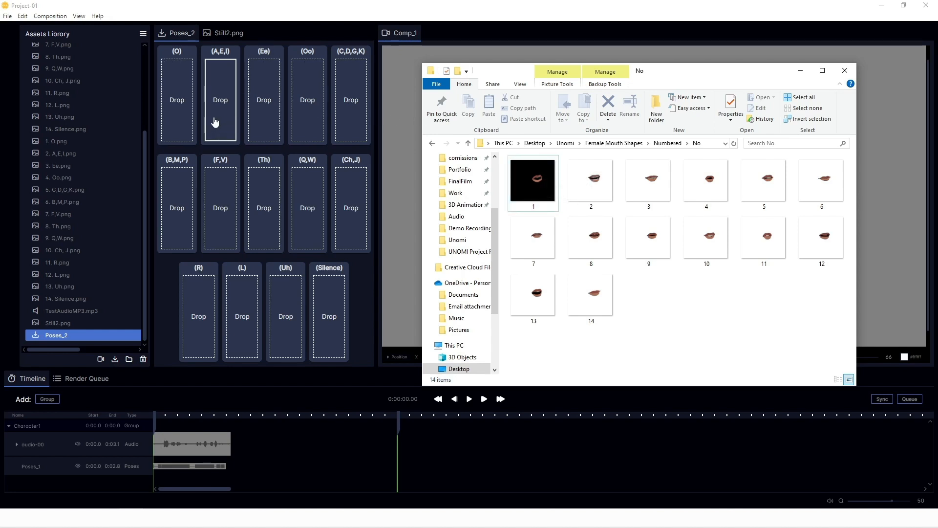
left_click(529, 188)
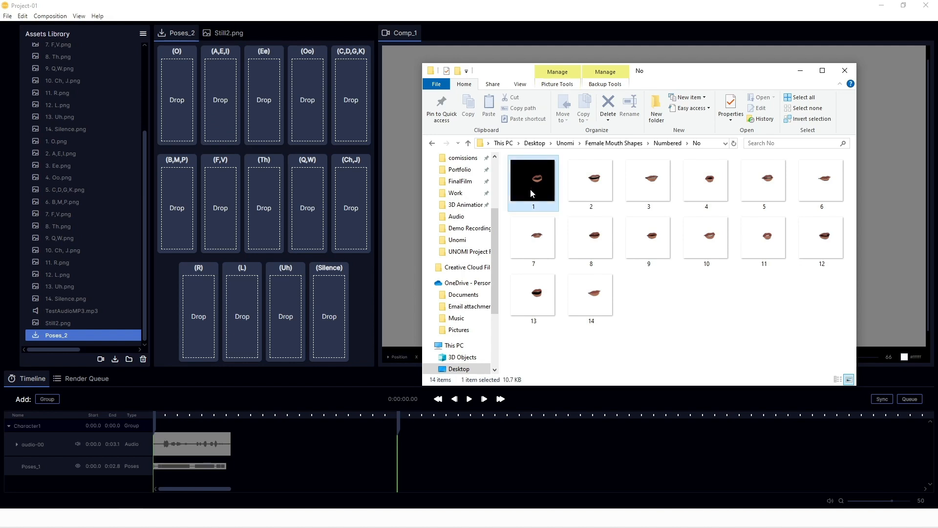
left_click(584, 296, "shift")
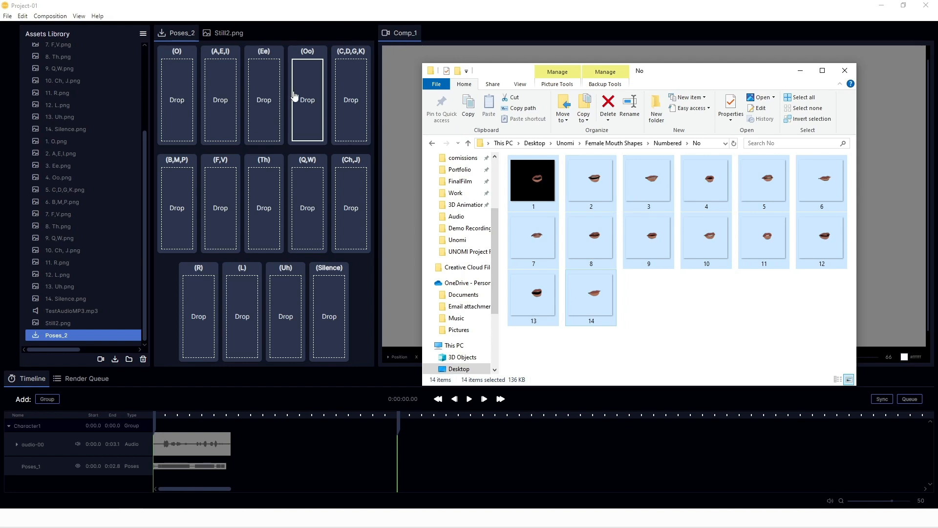
left_click(638, 274)
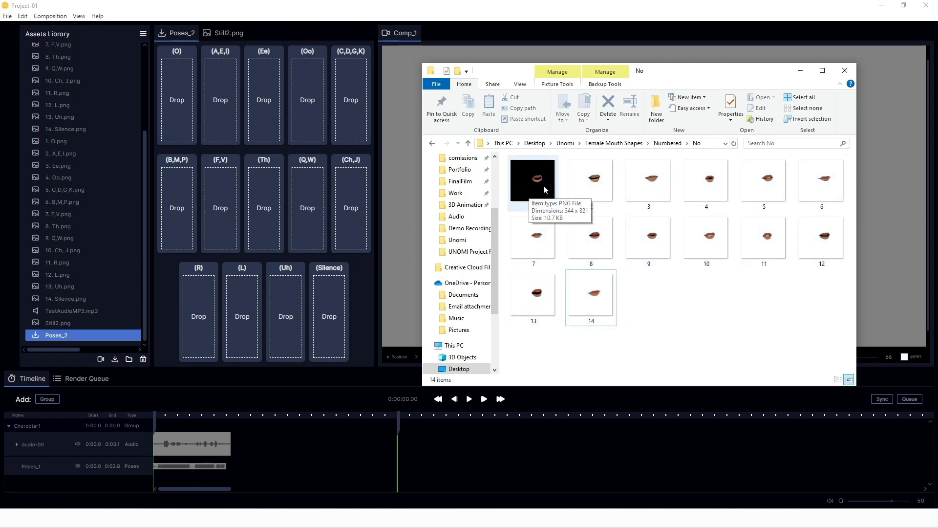
left_click_drag(528, 175, 186, 116)
left_click(590, 307, "shift")
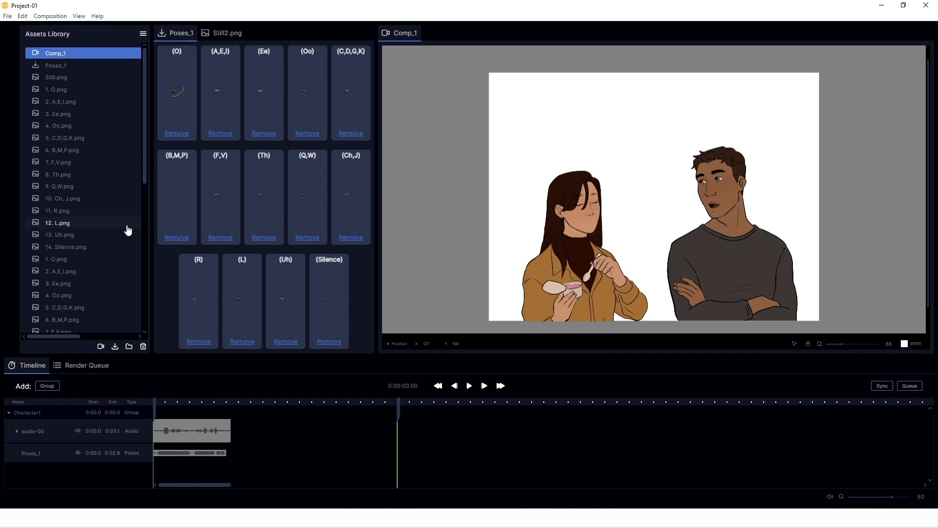
Add Poses_2 to the Comp_1 canvas and enlarge the timeline area to show its layer.
scroll(106, 230, "down", 8)
scroll(107, 230, "down", 1)
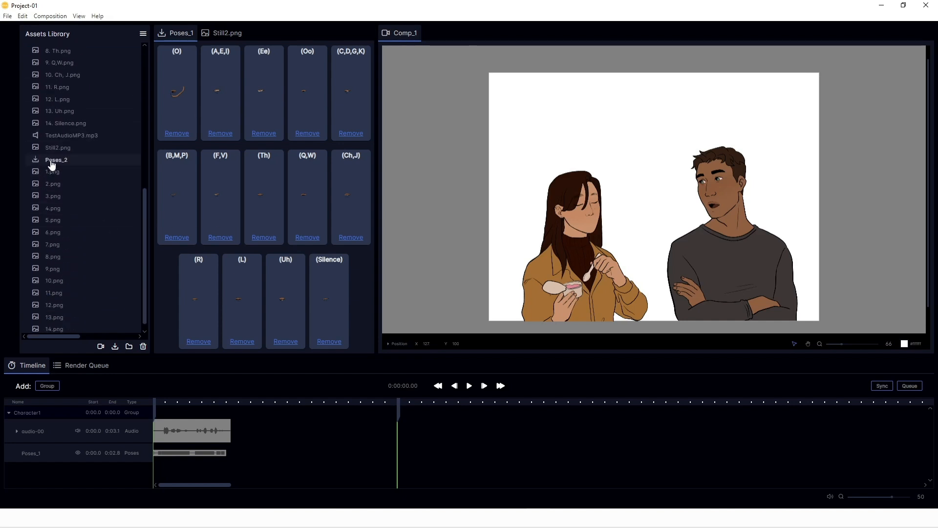
left_click_drag(50, 162, 575, 230)
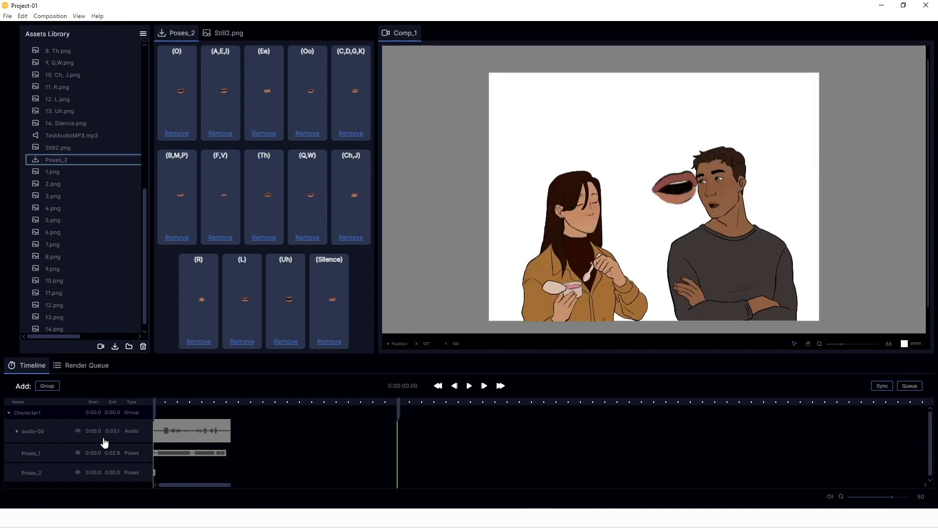
left_click_drag(155, 356, 168, 342)
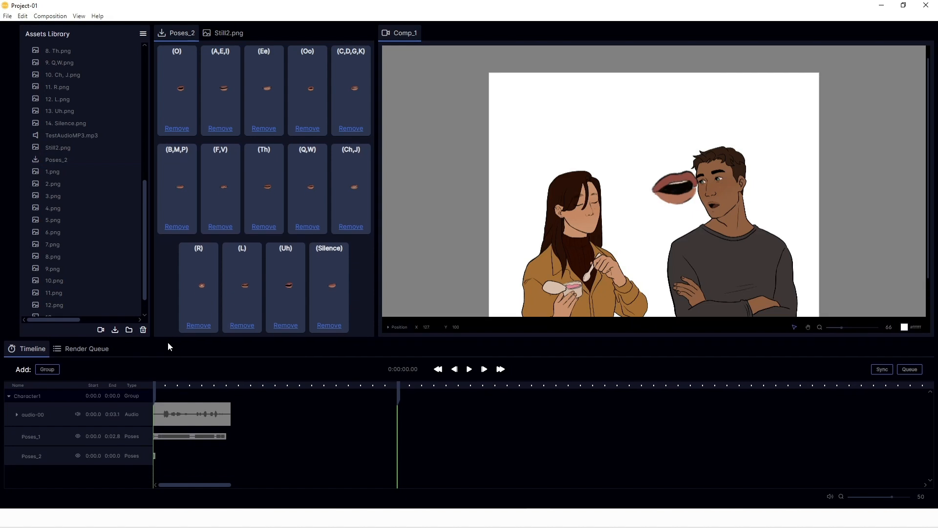
scroll(551, 242, "down", 2)
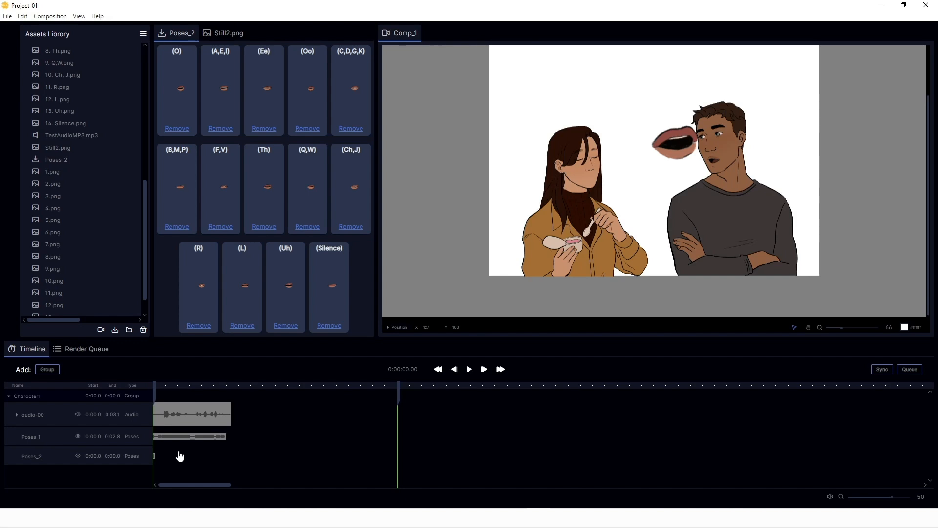
Add a timeline group named Character2 and move the Poses_2 layer into it.
left_click(58, 372)
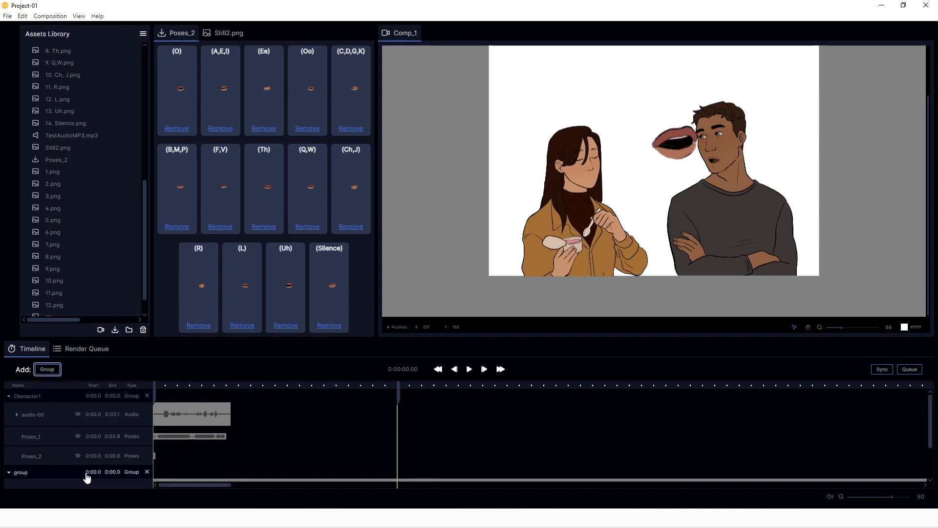
double_click(38, 472)
type("Character2")
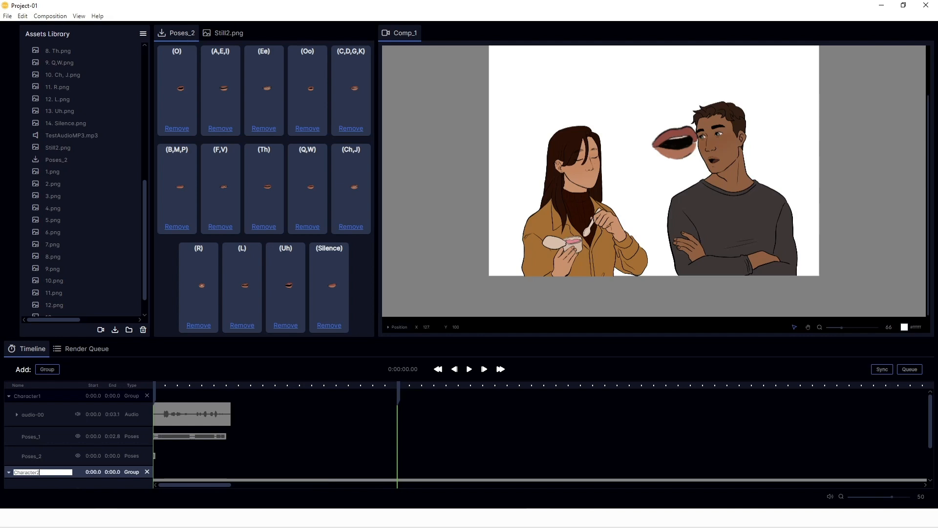
left_click(173, 453)
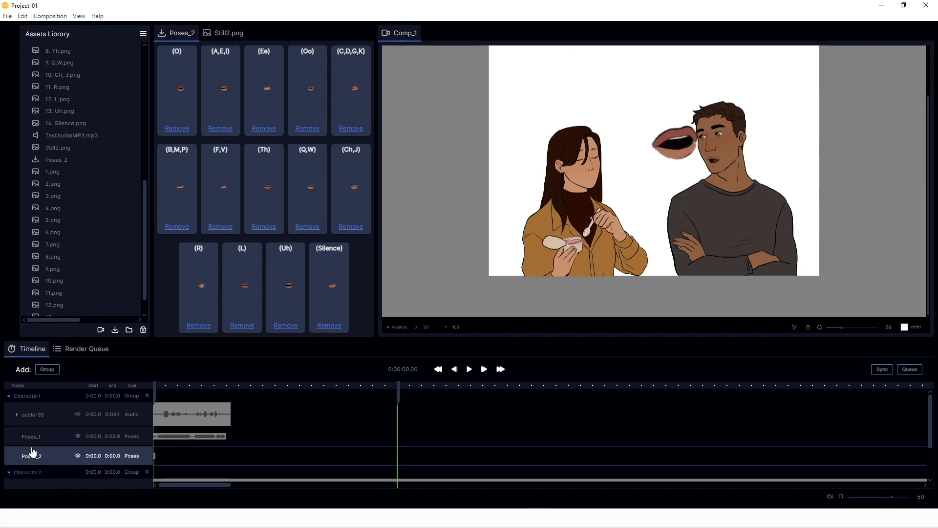
left_click_drag(42, 460, 45, 476)
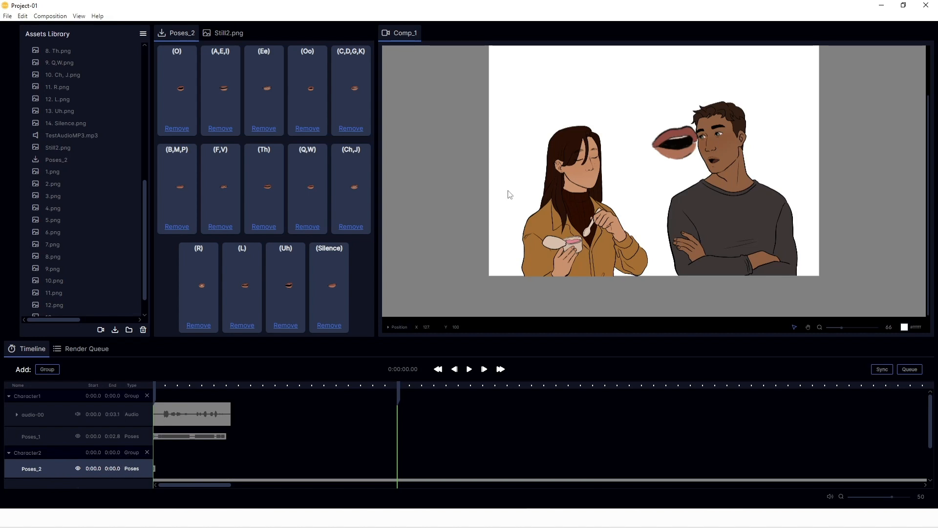
Scale the Poses_2 mouth down and position it over the woman's mouth on the Comp_1 canvas.
left_click(666, 148)
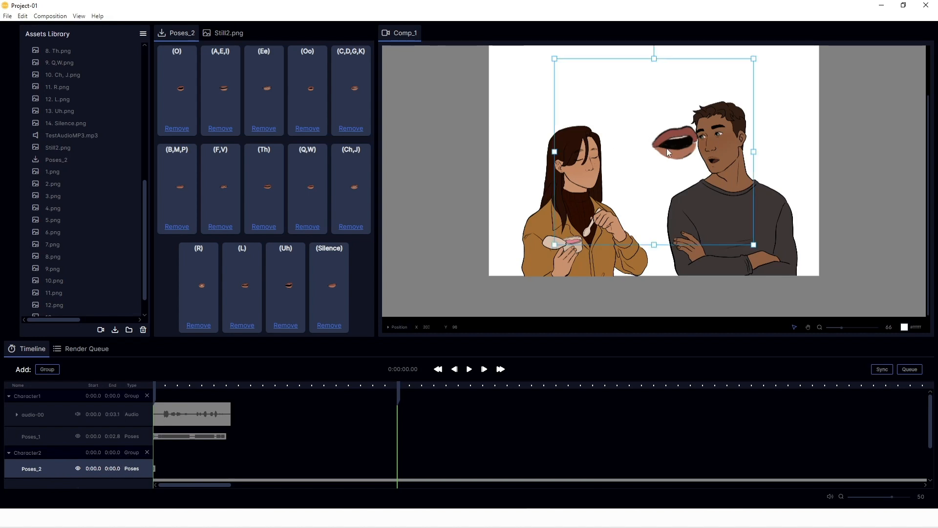
left_click_drag(554, 246, 672, 135)
left_click_drag(733, 88, 600, 178)
left_click_drag(841, 327, 857, 327)
left_click_drag(590, 177, 520, 241)
left_click_drag(489, 274, 537, 229)
left_click_drag(568, 196, 576, 188)
left_click_drag(543, 225, 538, 228)
scroll(668, 225, "down", 1)
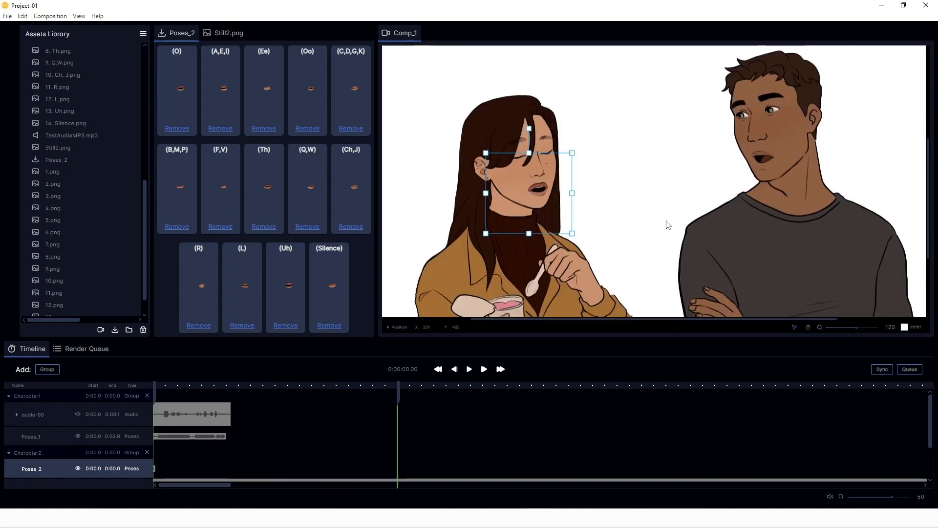
mouse_move(857, 327)
left_mouse_down()
mouse_move(842, 327)
mouse_move(867, 327)
mouse_move(843, 327)
left_mouse_up()
Collapse the Character1 group and add an audio layer with a script row to the Character2 group, enlarging the timeline area.
left_click(74, 172)
left_click(223, 92)
left_click(462, 383)
scroll(862, 222, "down", 1)
scroll(863, 221, "up", 1)
left_click_drag(655, 338, 655, 352)
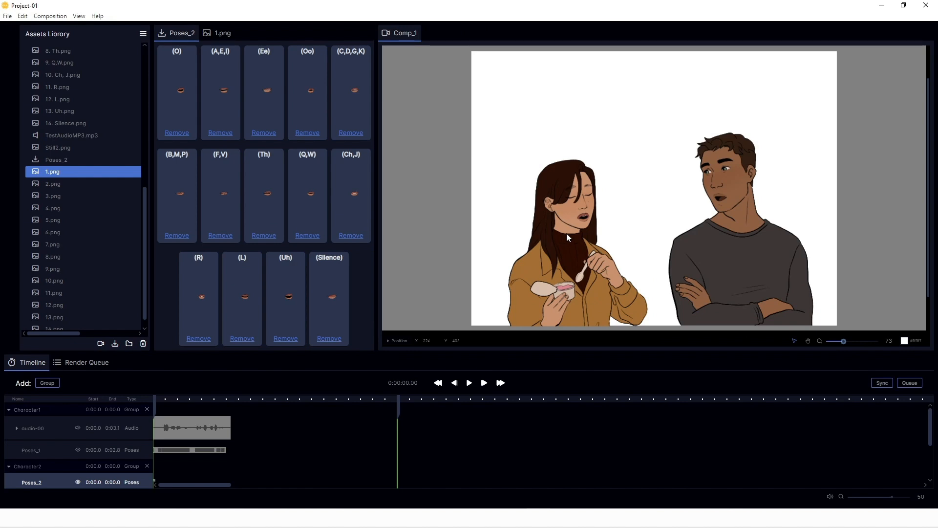
left_click(10, 413)
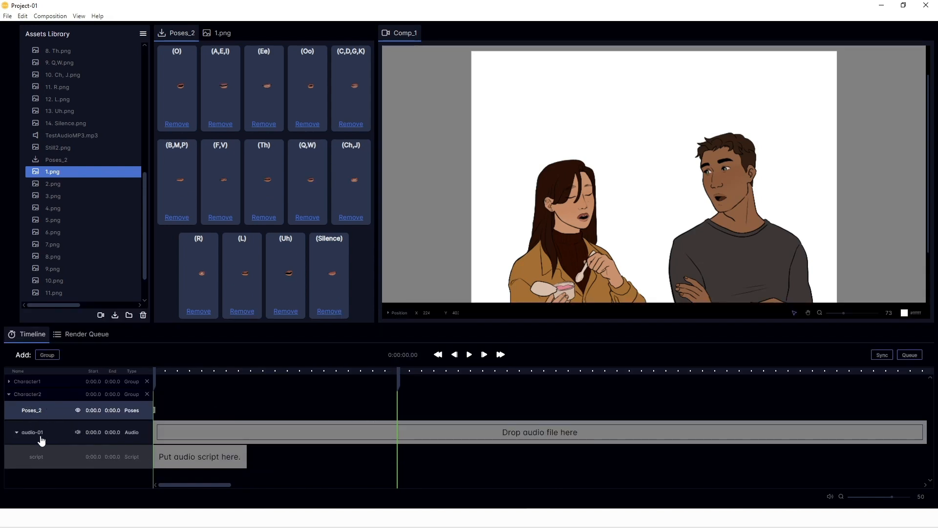
From File Explorer, load TestResponse from the MP3 folder into audio-01 and the I've Decided text file into its script row.
left_click(280, 518)
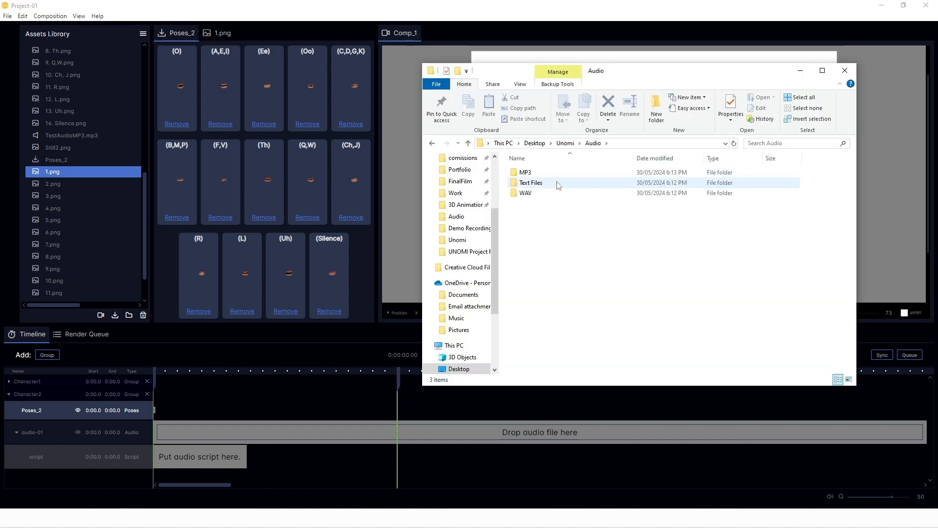
left_click(557, 175)
double_click(558, 175)
left_click(549, 193)
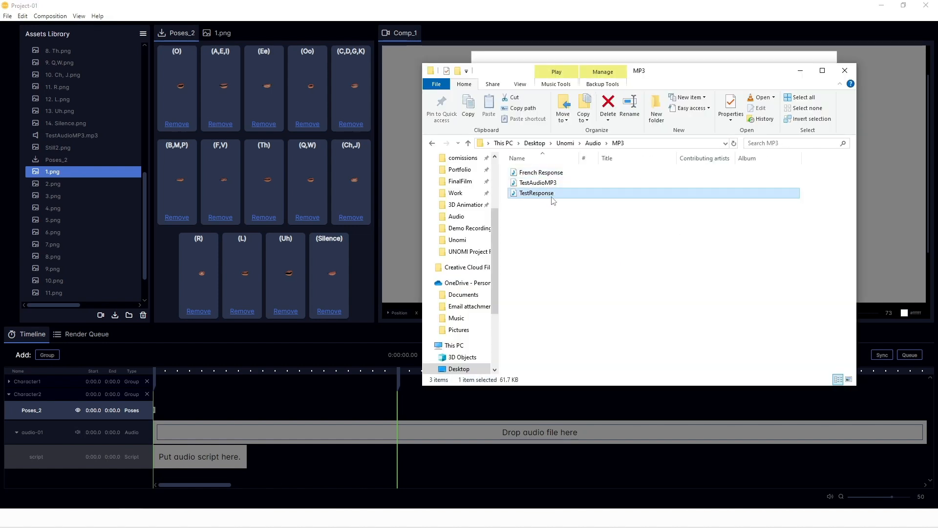
left_click_drag(506, 196, 268, 387)
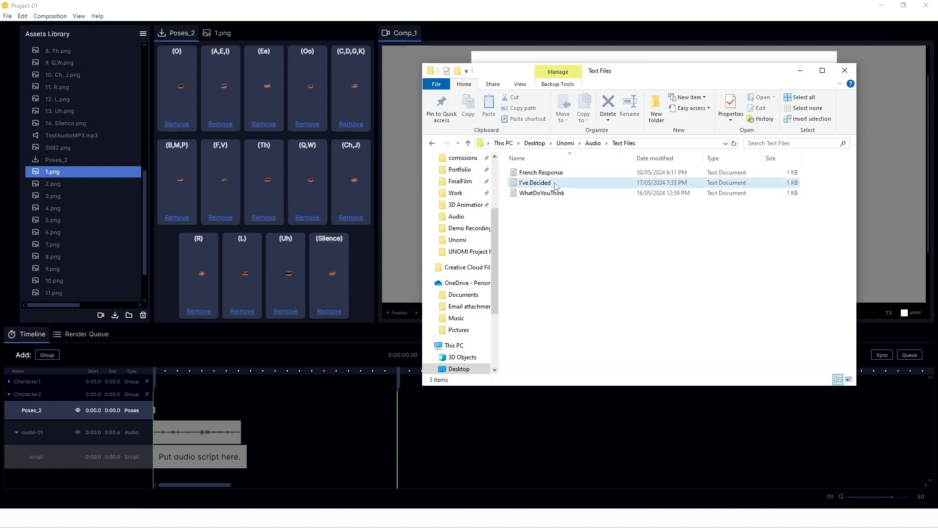
left_click(546, 184)
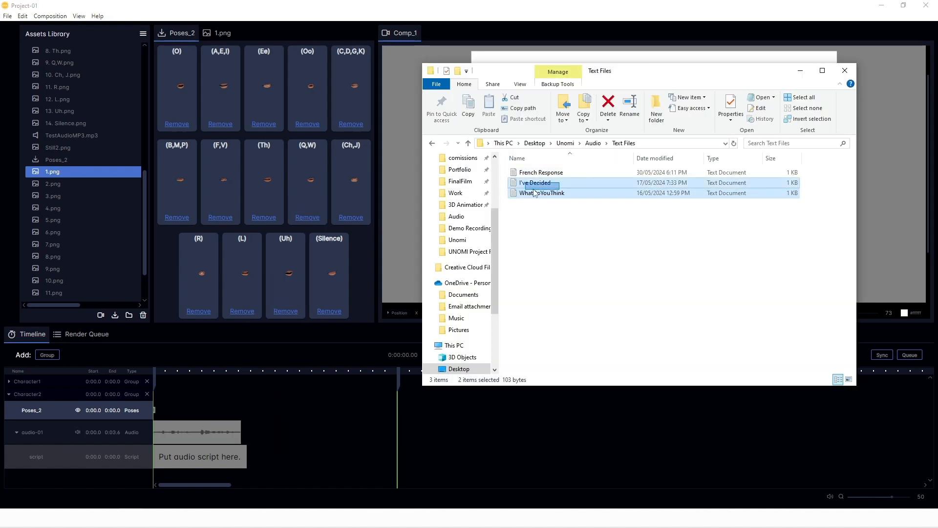
left_click_drag(546, 185, 200, 449)
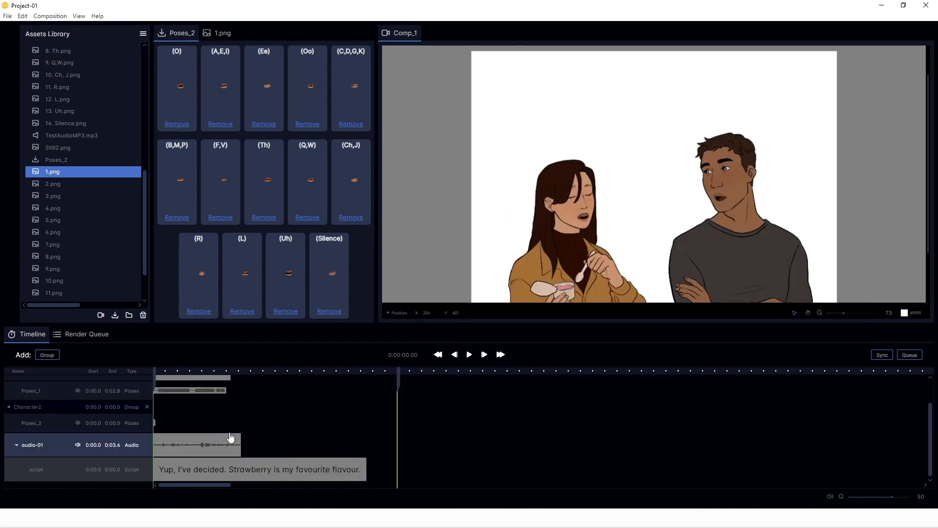
Move the audio-01 clip and its script to start at 0:03.6, and lip-sync Character2's poses to the audio.
left_click_drag(190, 450, 279, 449)
left_click_drag(174, 464, 263, 462)
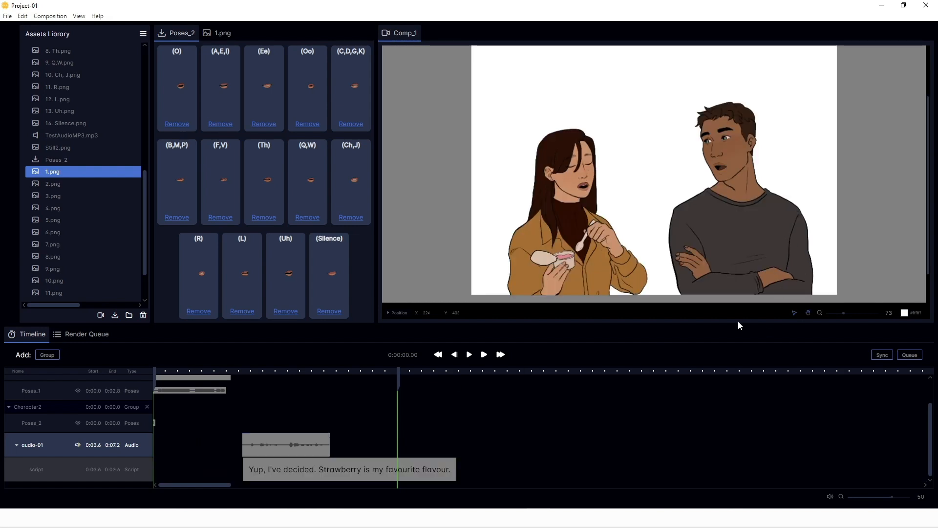
left_click(882, 356)
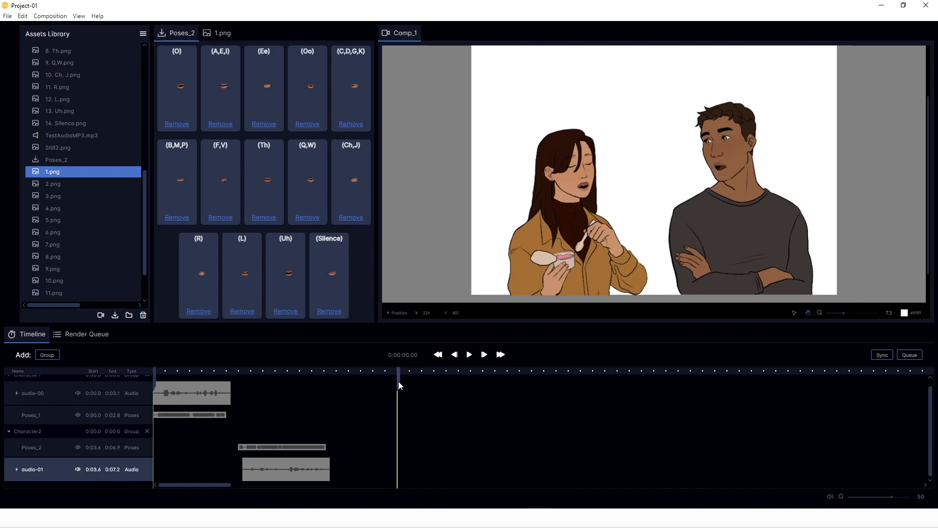
Shorten the composition to end right after the audio-01 clip and play the two-character animation.
left_click_drag(398, 382, 332, 399)
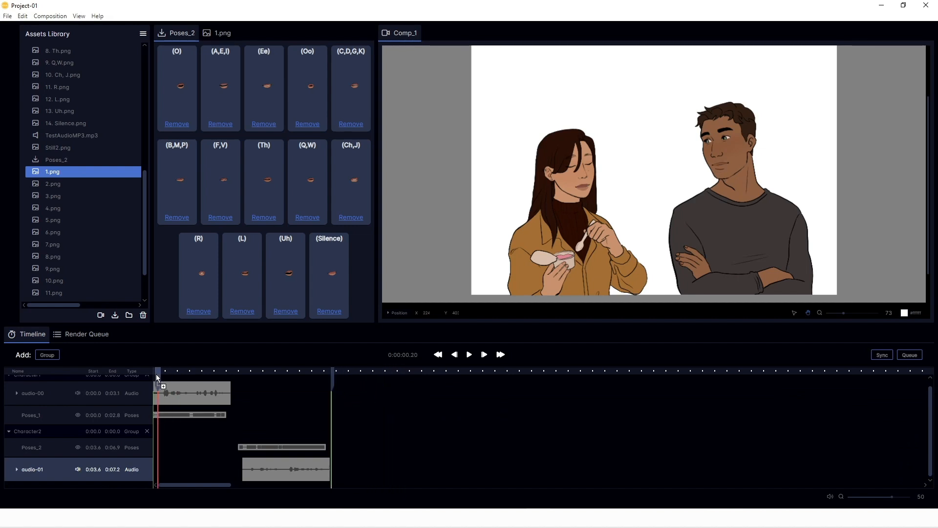
left_click(469, 354)
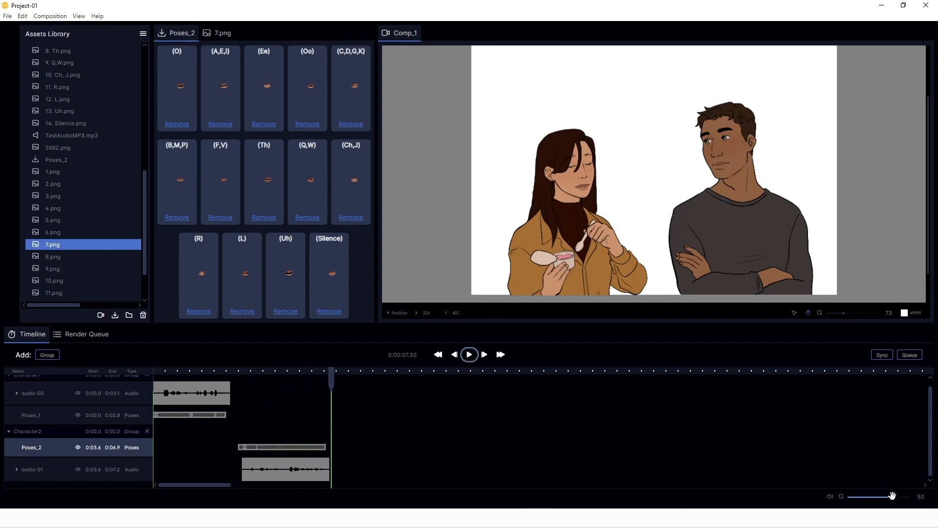
Place the (B,M,P) pose near the start of the Poses_2 track and delete the pose keyframe at 0:03.78.
left_click_drag(892, 495, 905, 498)
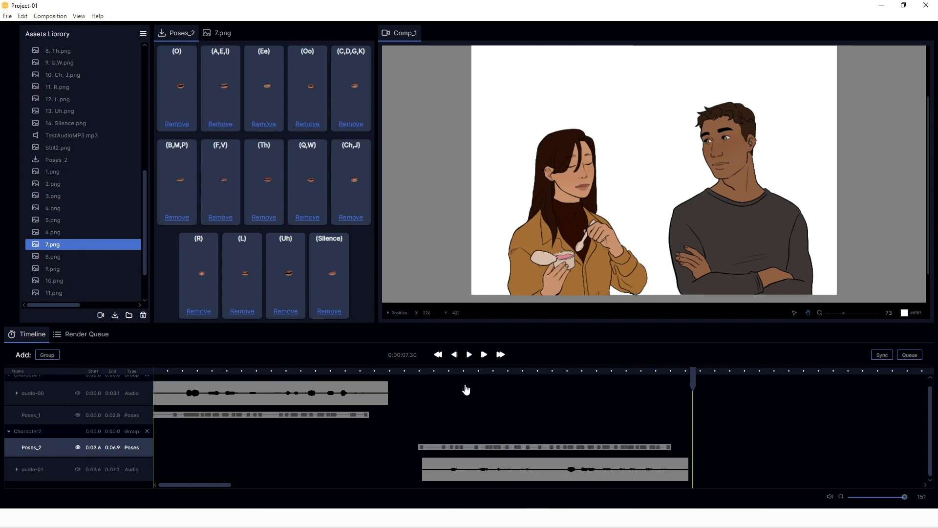
left_click_drag(465, 373, 436, 381)
mouse_move(183, 178)
left_mouse_down()
mouse_move(330, 388)
mouse_move(429, 449)
left_mouse_up()
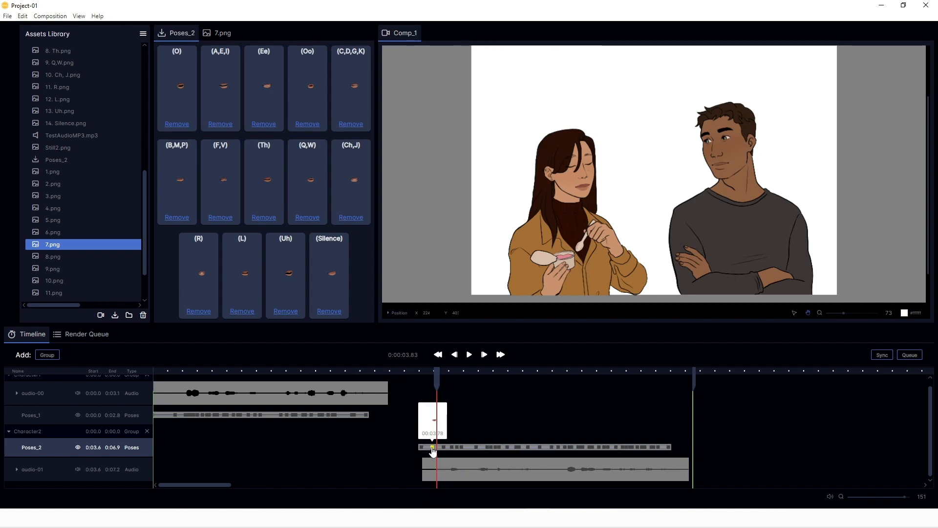
left_click(433, 449)
key("Delete")
Scrub the playhead to 0:06.01 and add Comp_1 to the render queue.
left_click_drag(449, 374, 598, 359)
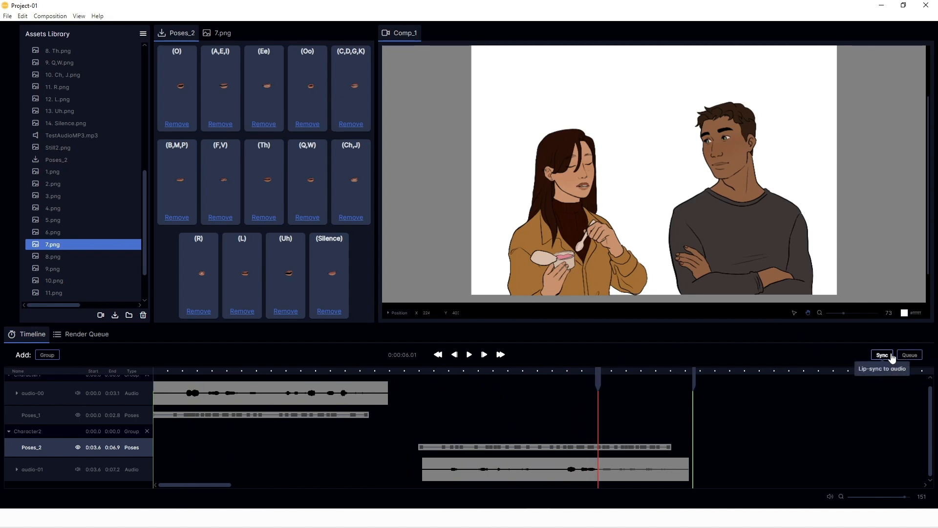
left_click(909, 355)
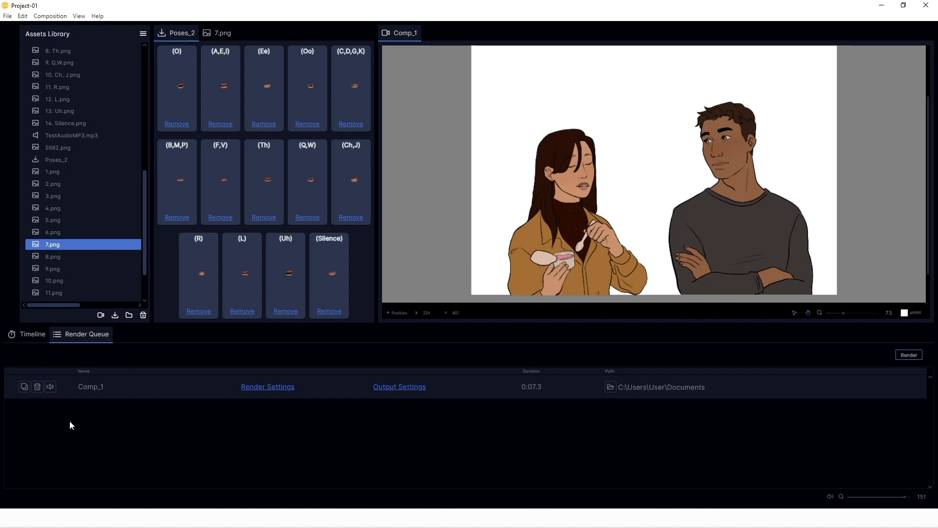
Duplicate the queued Comp_1 render item and delete the duplicate.
left_click(23, 387)
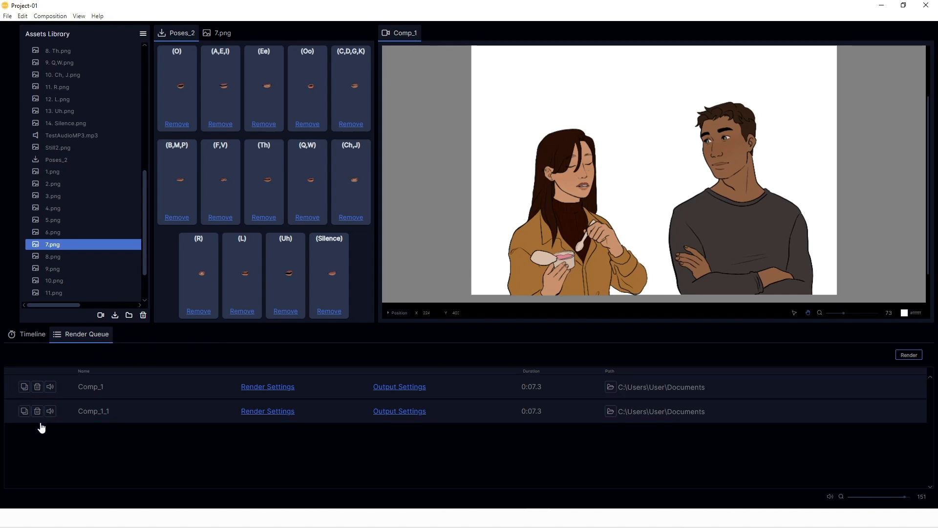
left_click(37, 413)
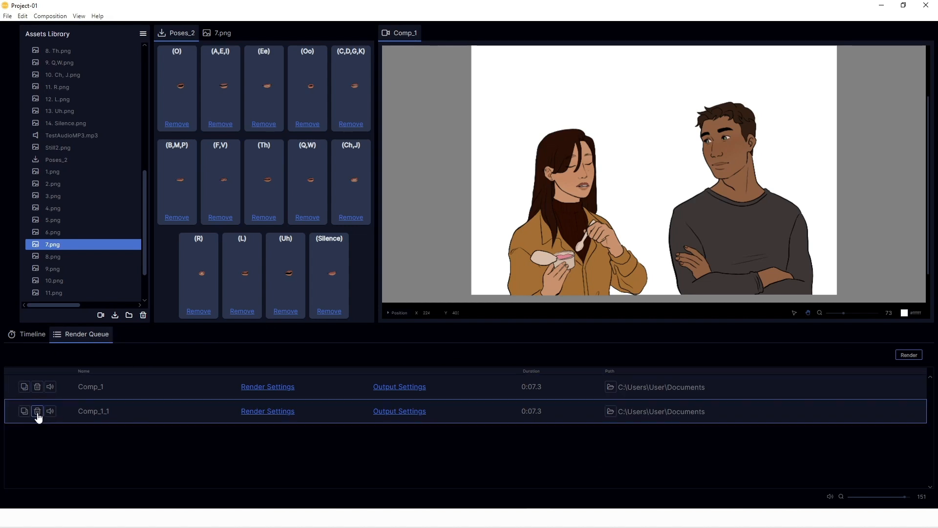
left_click(51, 387)
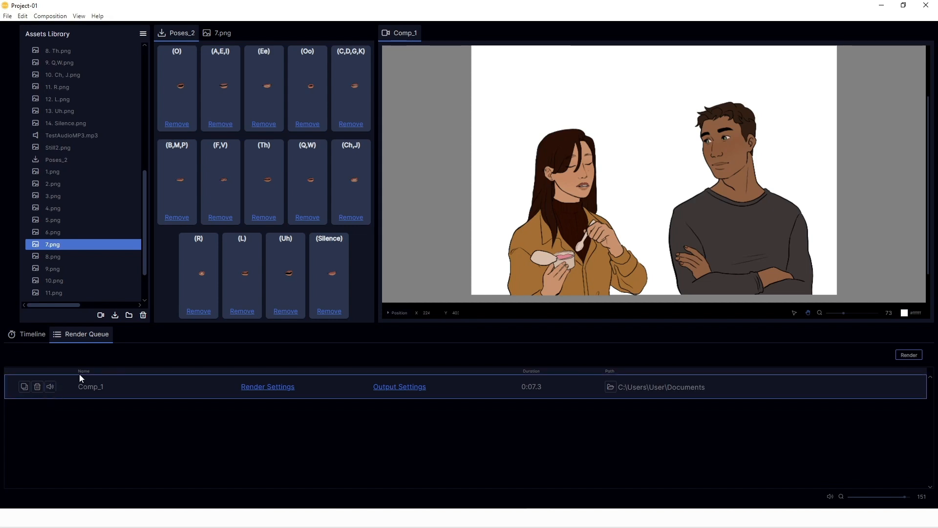
Review Comp_1's render settings for resolution, frame rate, quality factor and speed preset, leaving them without changes.
left_click(286, 387)
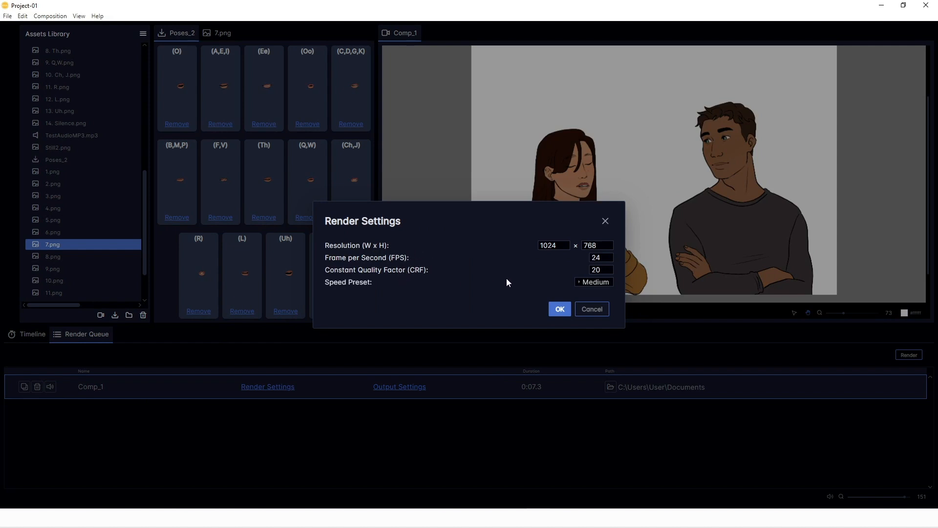
left_click(587, 309)
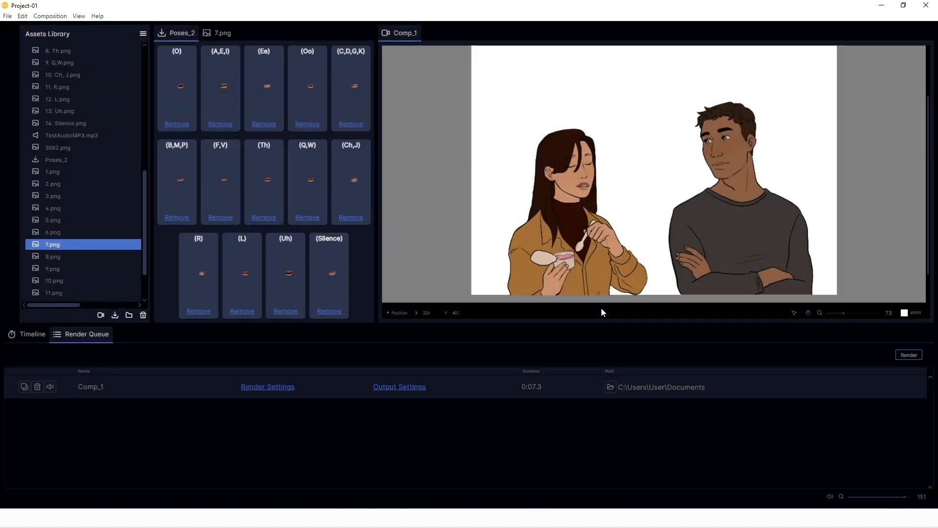
Name the output MultipleCharacter_Render, set its path to the Desktop\Unomi\Renders folder, and render it.
left_click(413, 390)
left_click_drag(412, 240, 345, 238)
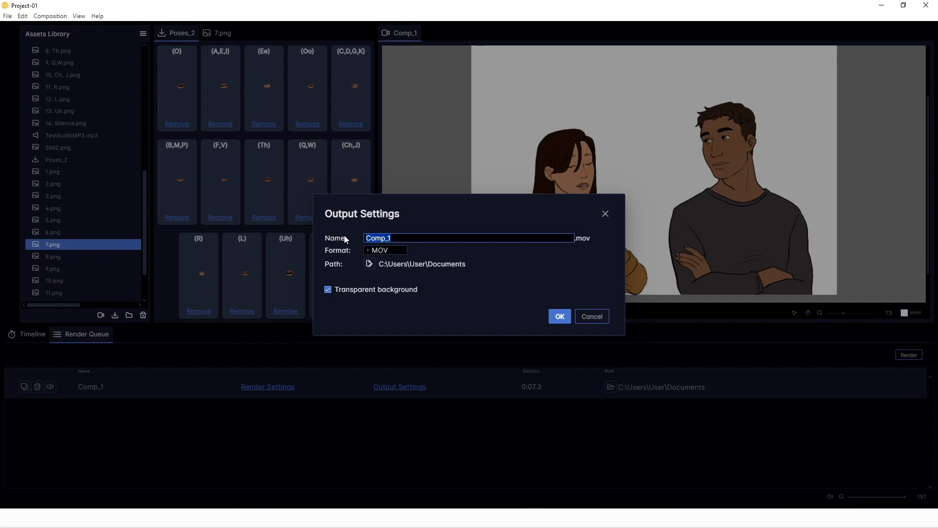
type("MultipleCharacter_Render")
left_click(370, 264)
double_click(119, 121)
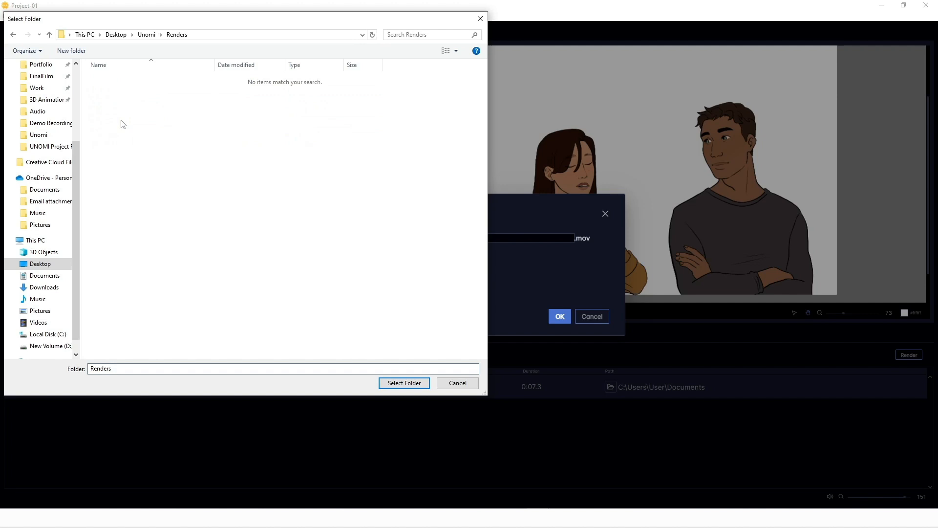
left_click(404, 383)
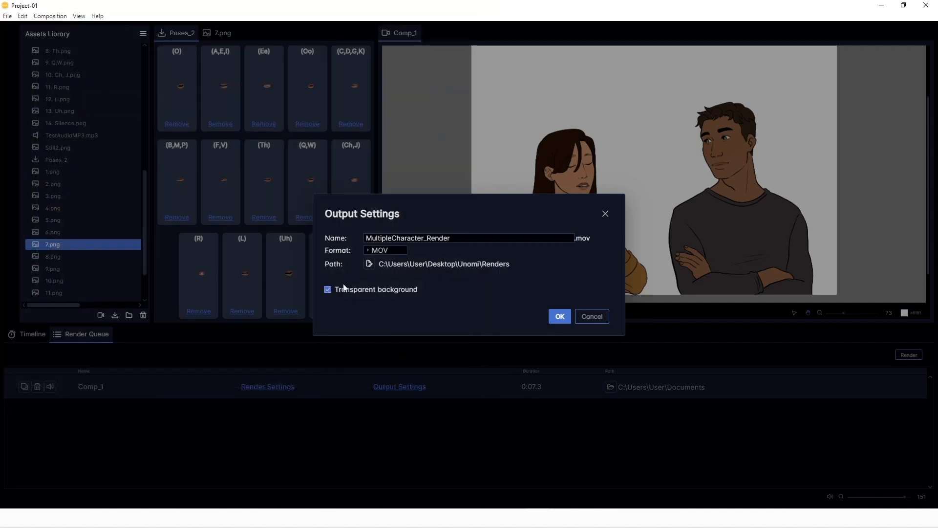
left_click(564, 317)
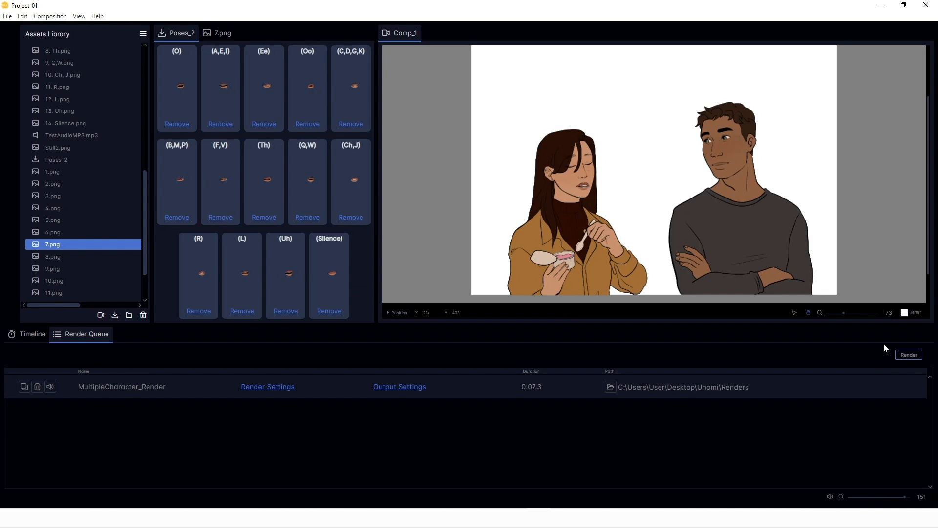
left_click(909, 355)
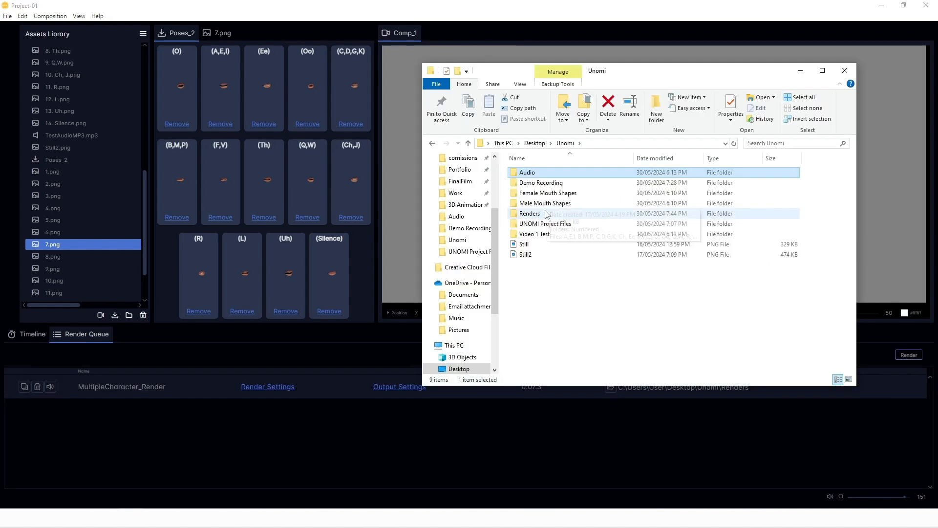
Play the MultipleCharacter_Render video from the Renders folder, then put the file window away and close the project.
double_click(538, 216)
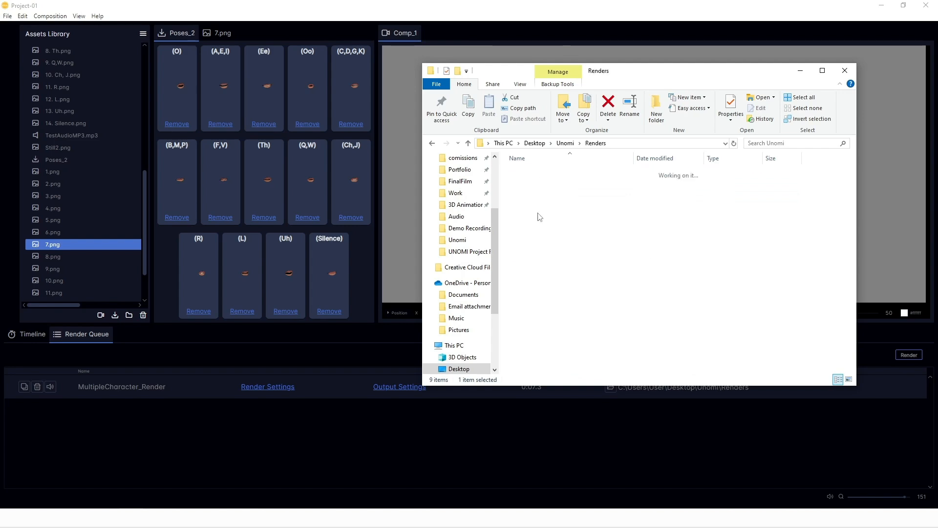
left_click(594, 183)
double_click(593, 184)
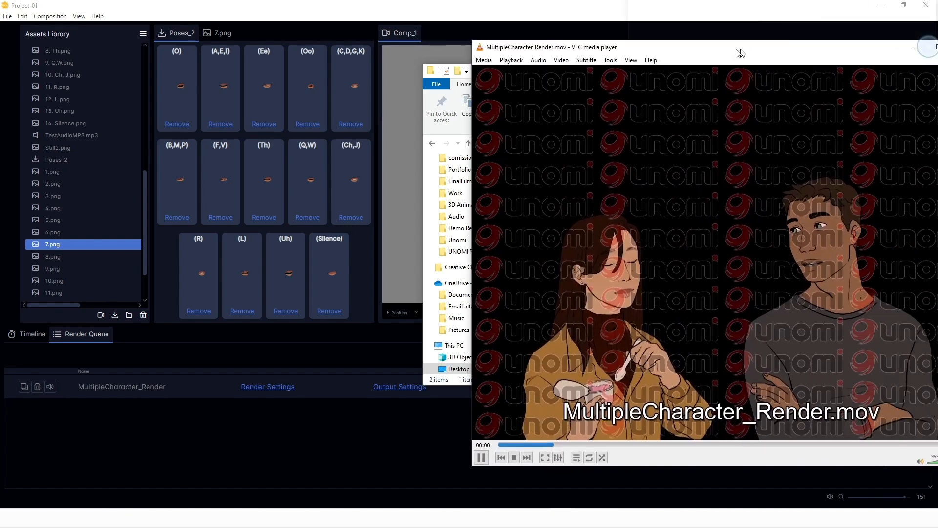
left_click_drag(740, 53, 580, 33)
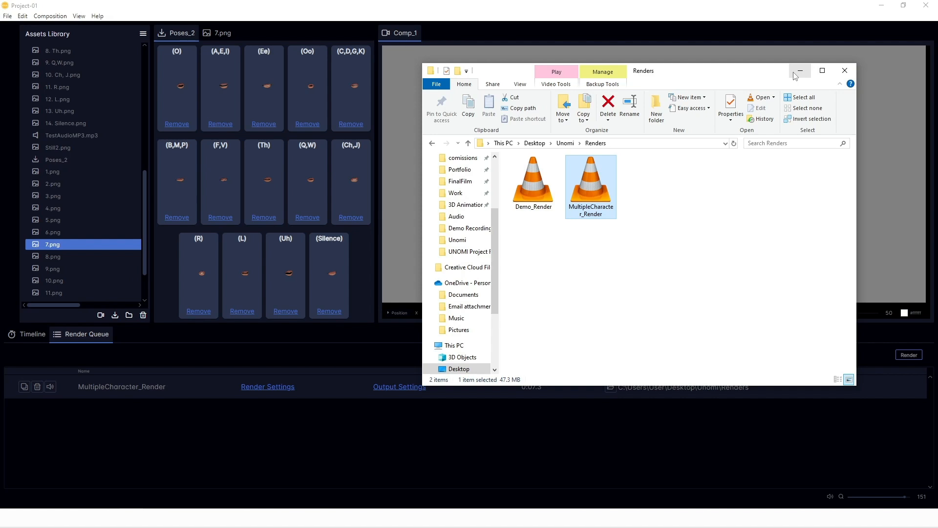
left_click(793, 72)
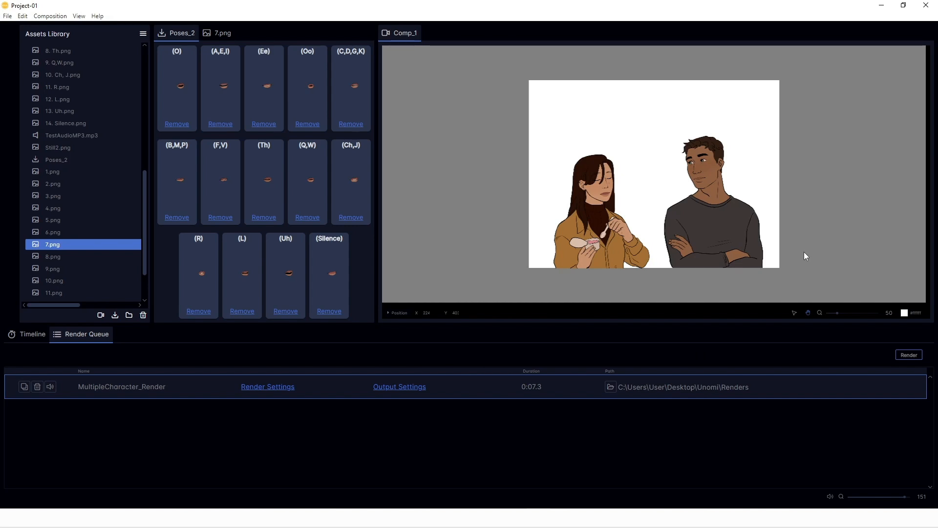
left_click(925, 5)
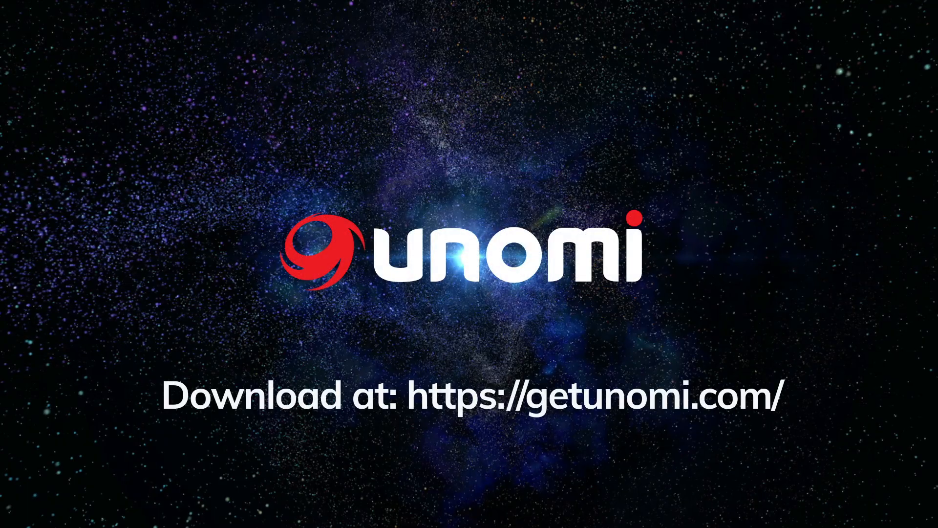